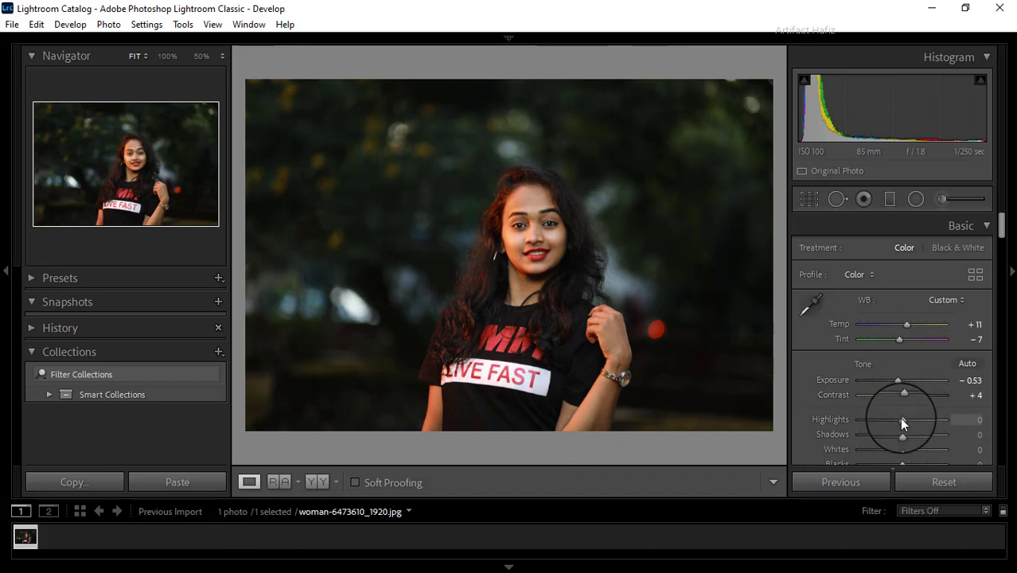
- Set the photo's Highlights to -2, Shadows to -18 and Whites to +11
left_click_drag(900, 418, 894, 439)
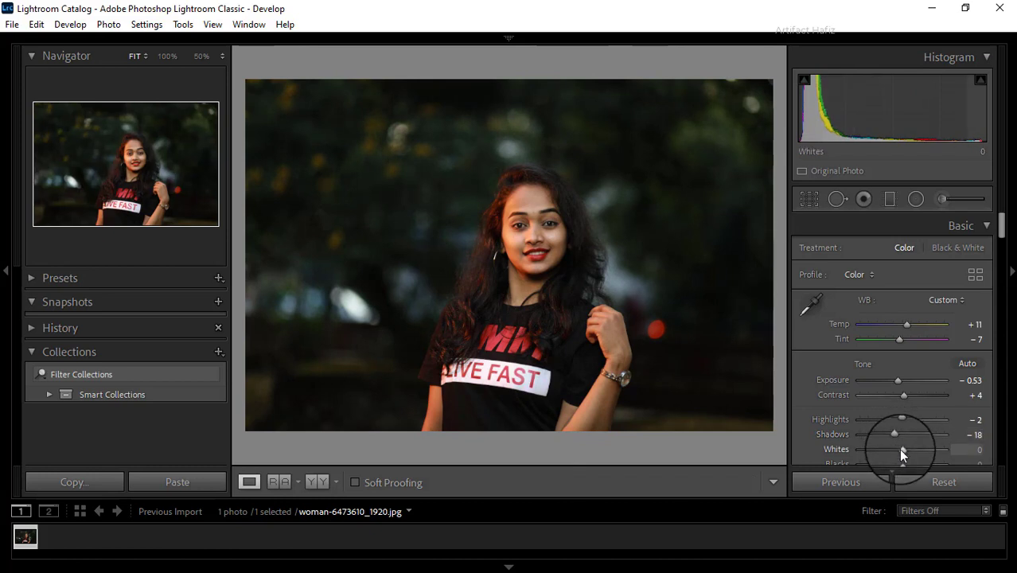
left_click_drag(903, 451, 905, 450)
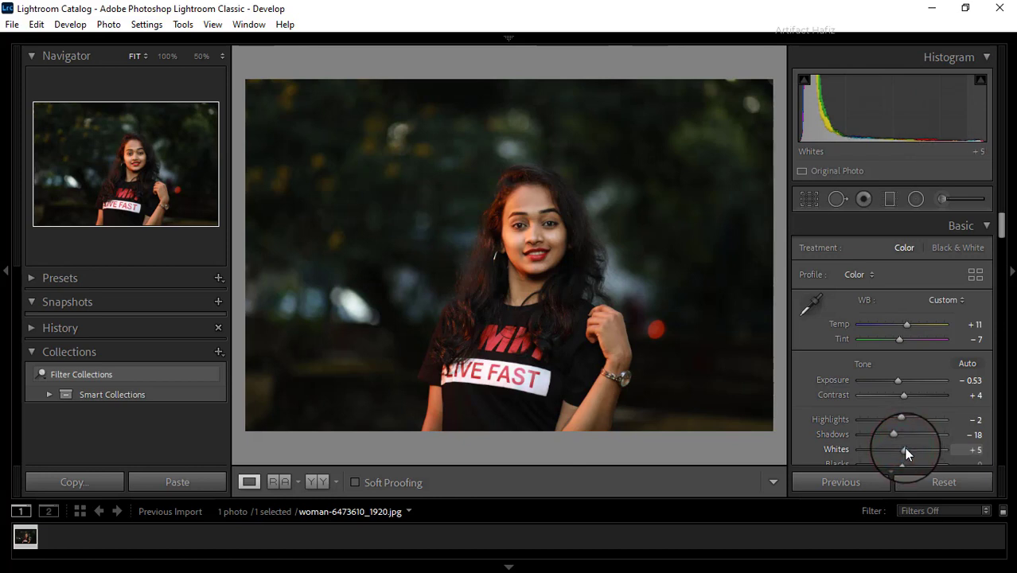
mouse_move(905, 448)
left_mouse_down()
mouse_move(894, 444)
mouse_move(906, 447)
left_mouse_up()
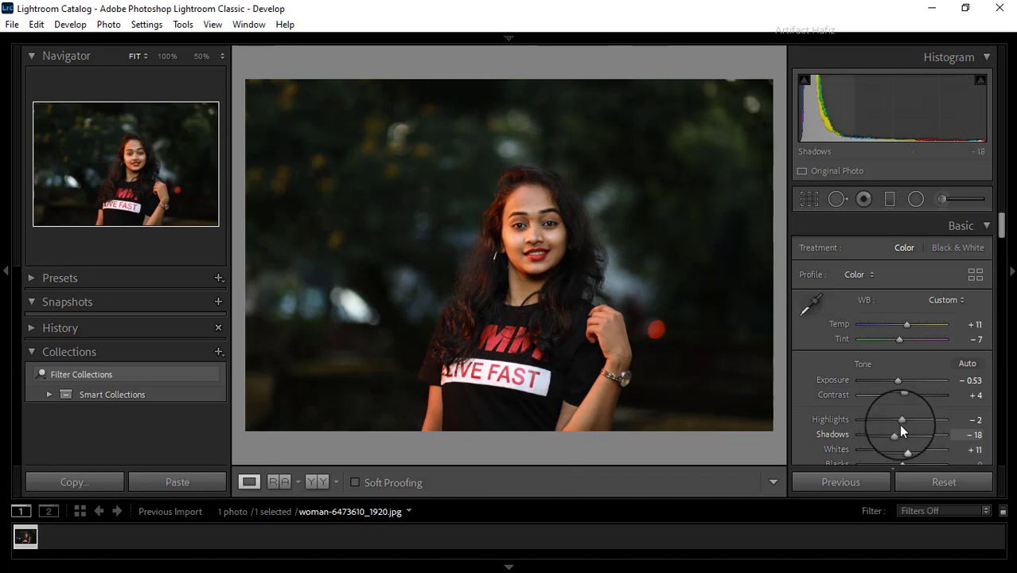
- Set the photo's Blacks to +21, Texture to -4 and Clarity to +4
scroll(899, 422, "down", 2)
mouse_move(907, 405)
left_mouse_down()
mouse_move(902, 390)
mouse_move(914, 397)
mouse_move(900, 406)
mouse_move(912, 409)
mouse_move(898, 430)
mouse_move(904, 443)
left_mouse_up()
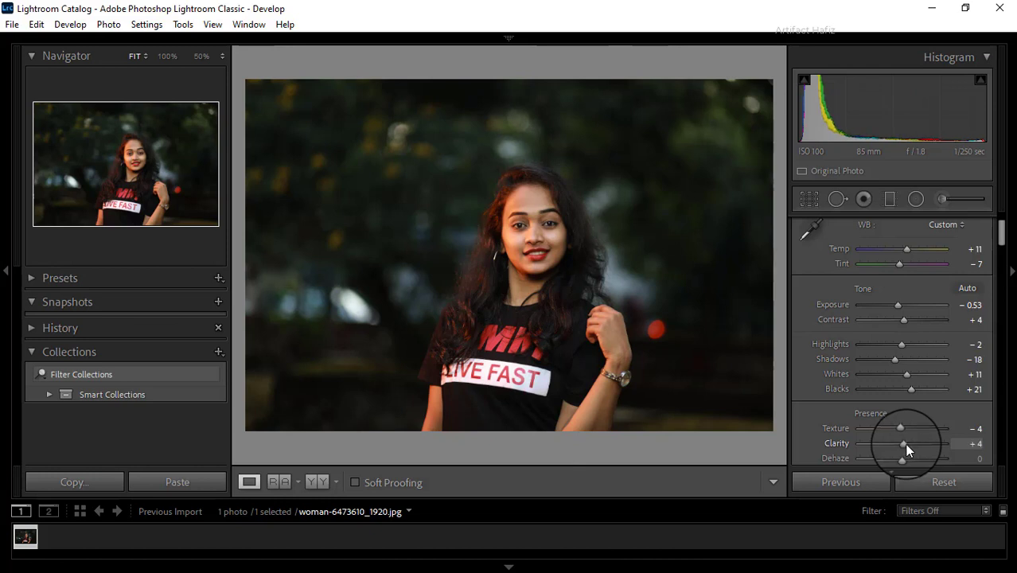
left_click_drag(905, 443, 904, 443)
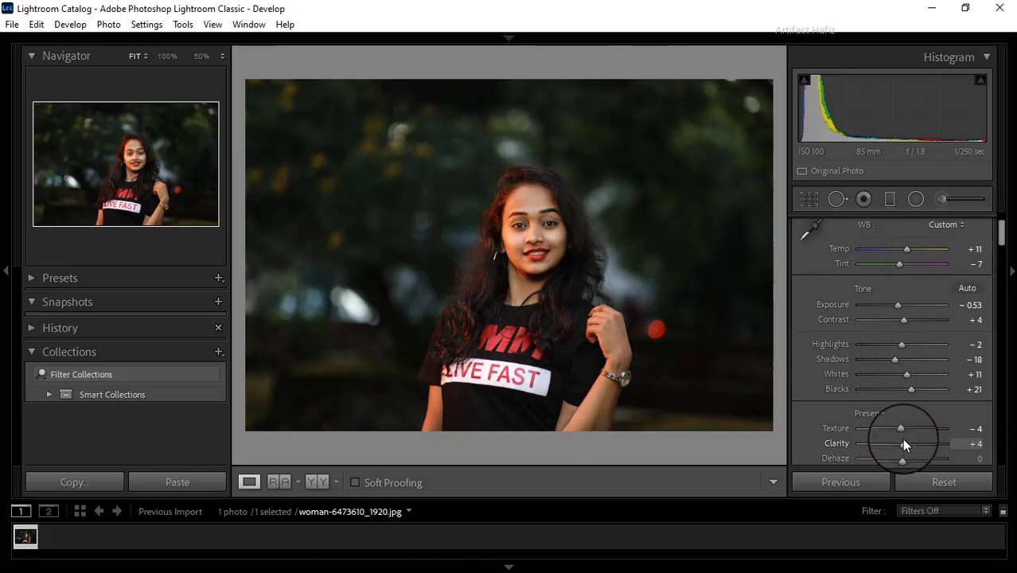
left_click(903, 440)
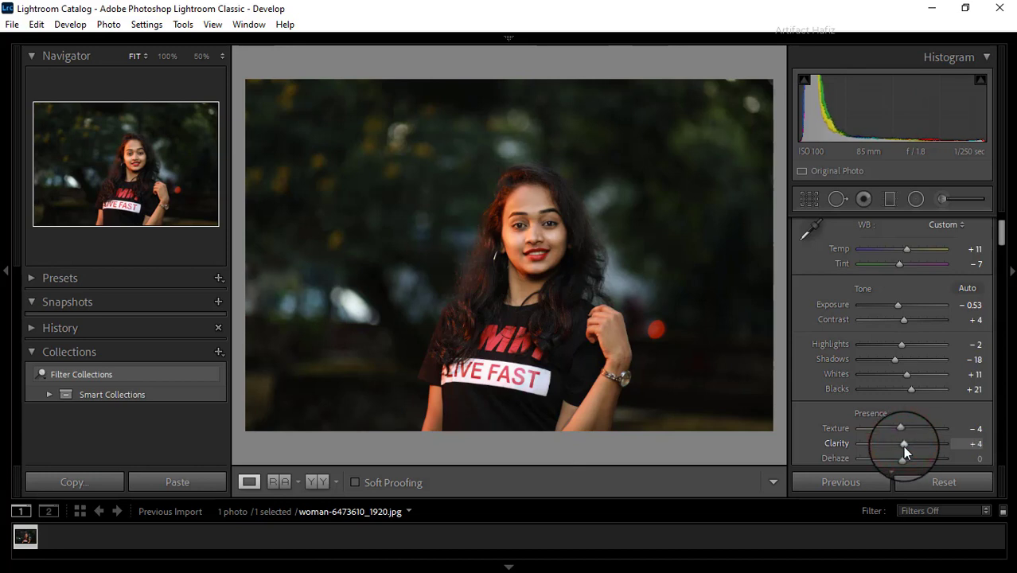
left_click(903, 443)
- Set the photo's Dehaze to -12
scroll(814, 427, "down", 5)
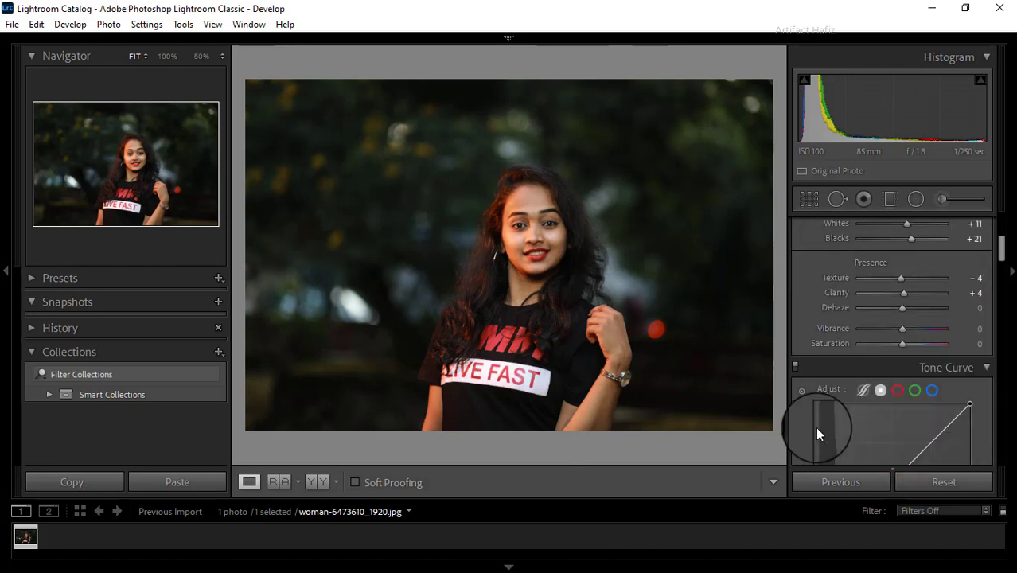
mouse_move(902, 308)
left_mouse_down()
mouse_move(908, 319)
mouse_move(897, 321)
left_mouse_up()
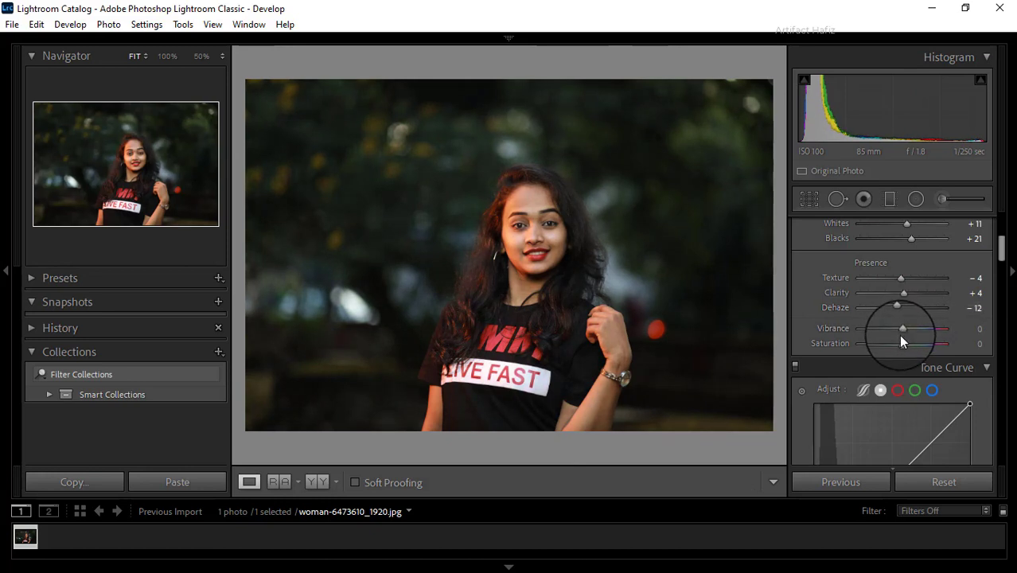
left_click_drag(902, 332, 901, 331)
- On the main tone curve, add points at 63/63 and 190/192, and raise the black point to output 7
scroll(844, 354, "down", 2)
scroll(814, 360, "down", 2)
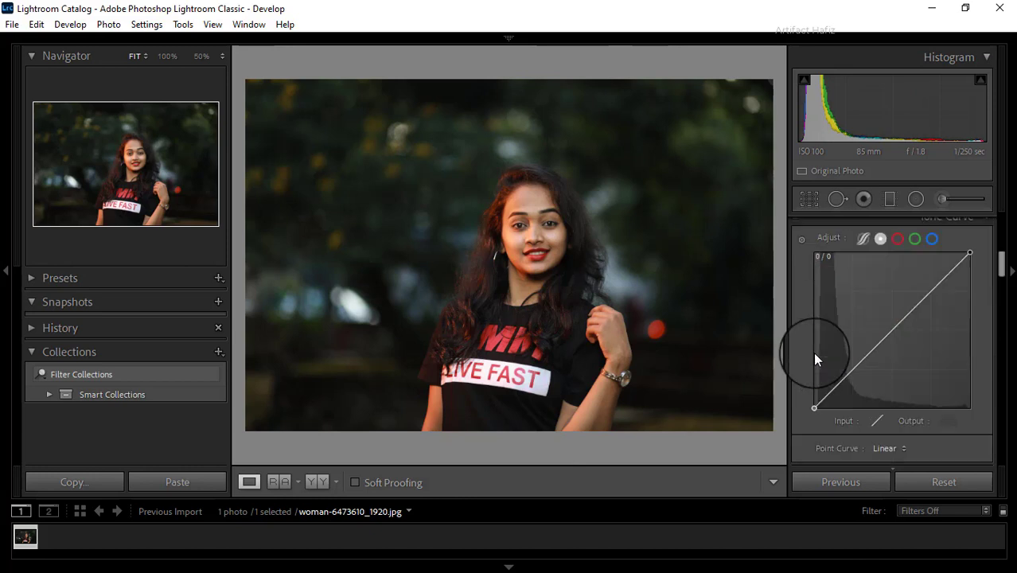
left_click(852, 369)
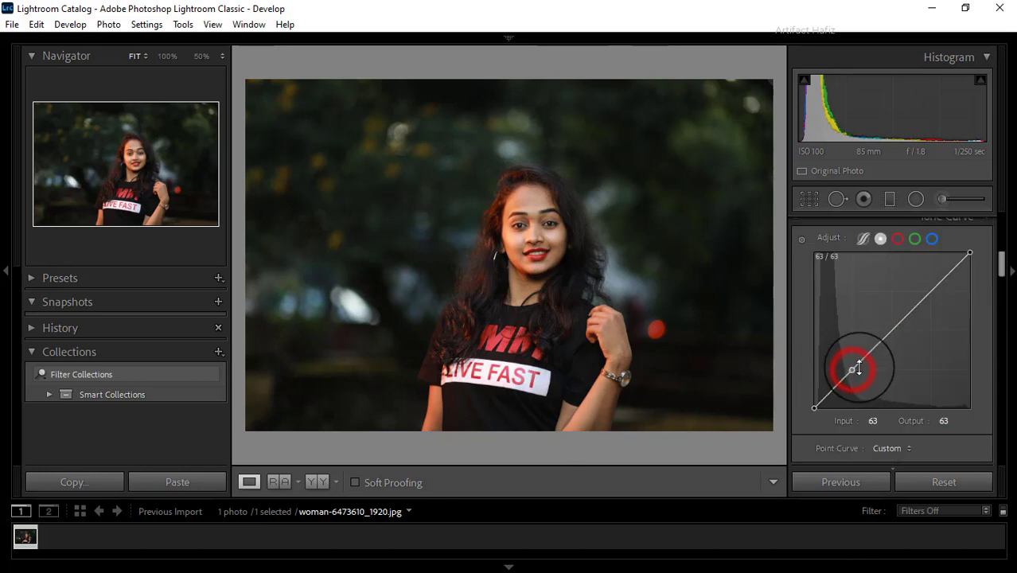
left_click(934, 293)
left_click_drag(934, 293, 930, 291)
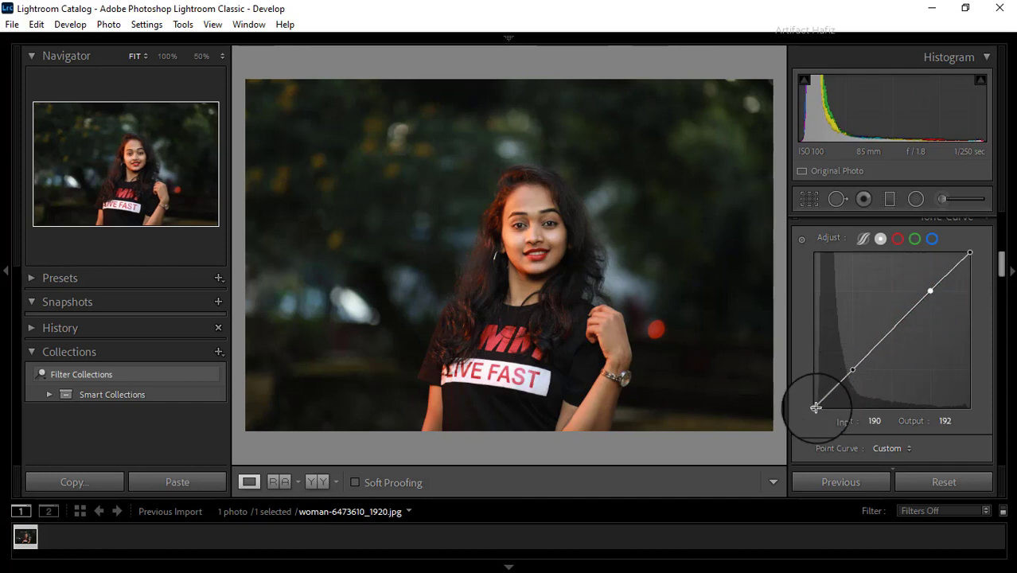
left_click_drag(812, 410, 814, 404)
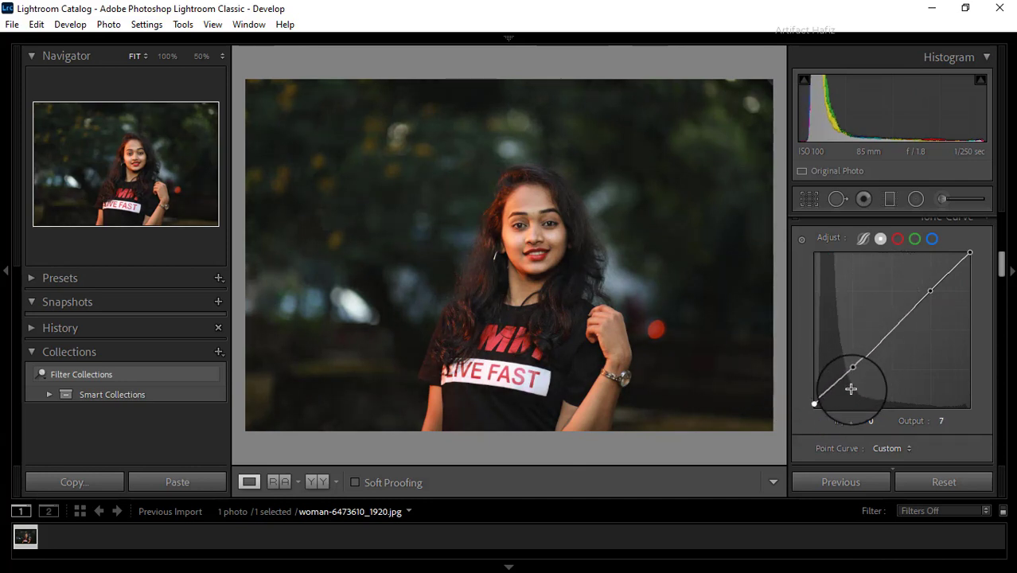
- Raise the black point of the blue channel tone curve to output 2
scroll(802, 413, "down", 4)
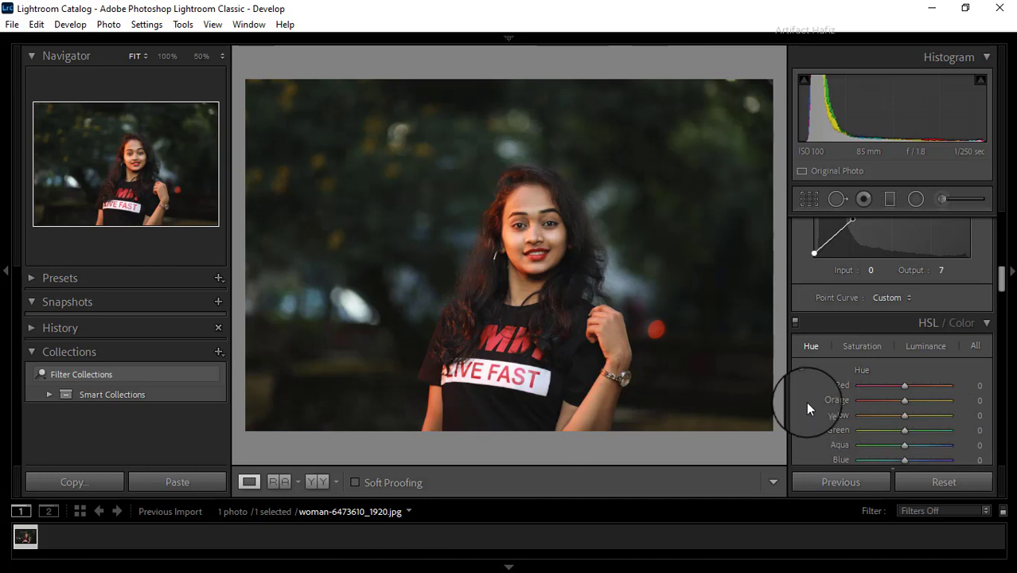
scroll(805, 401, "up", 4)
left_click(932, 239)
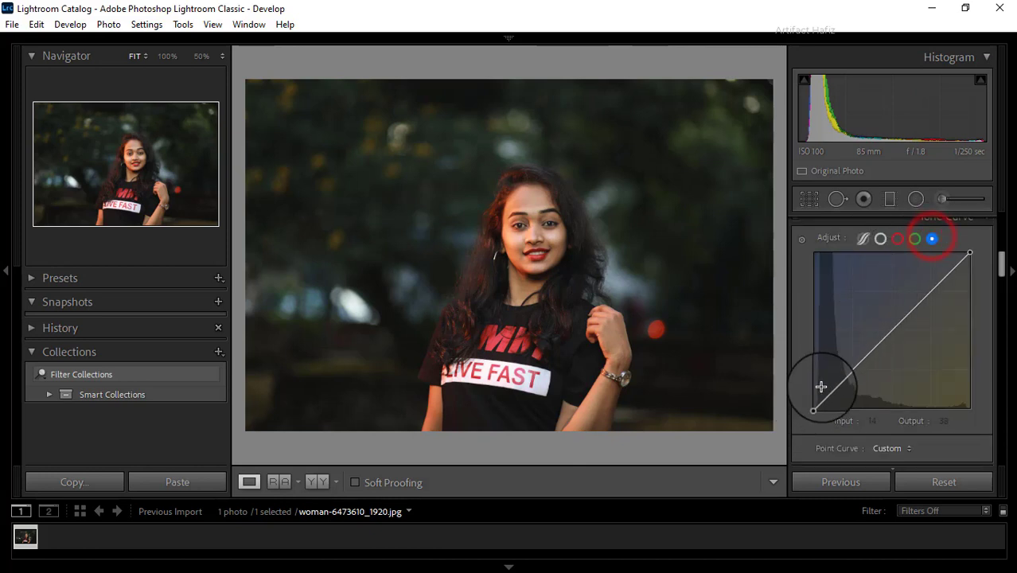
left_click_drag(814, 407, 794, 409)
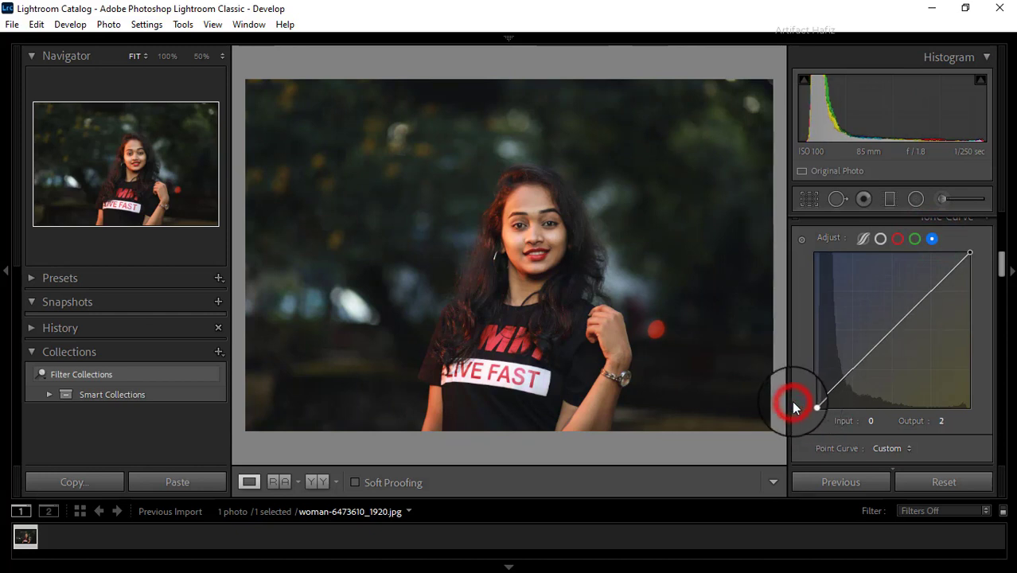
- Set the HSL saturation of Red to -55, Yellow to +8, Green to -12, Aqua to +7 and Blue to +7
scroll(803, 398, "down", 3)
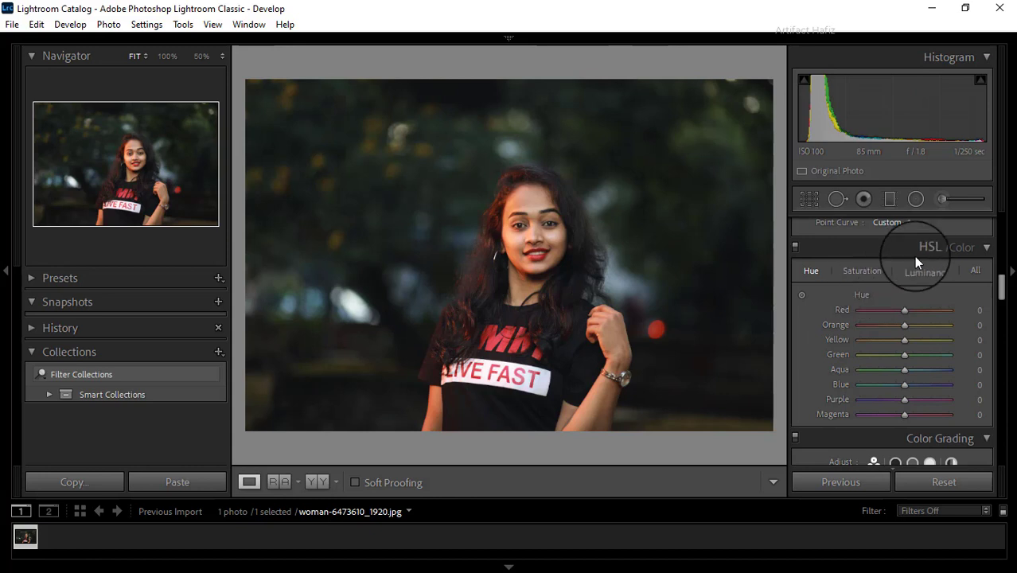
left_click(873, 273)
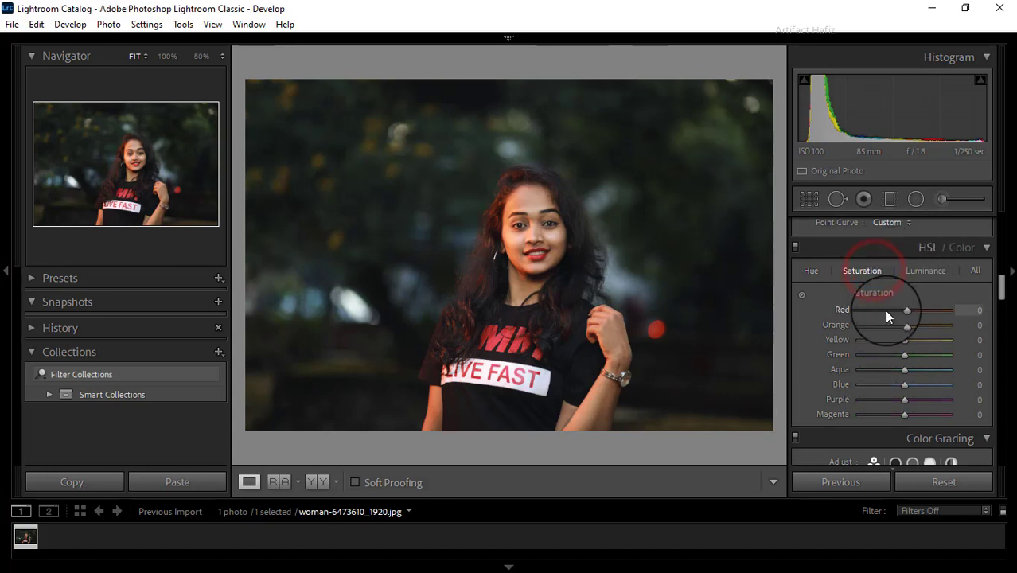
mouse_move(903, 309)
left_mouse_down()
mouse_move(916, 317)
mouse_move(861, 314)
mouse_move(880, 320)
mouse_move(865, 340)
mouse_move(921, 355)
mouse_move(858, 359)
mouse_move(900, 365)
mouse_move(902, 354)
mouse_move(910, 385)
left_mouse_up()
left_click(905, 370)
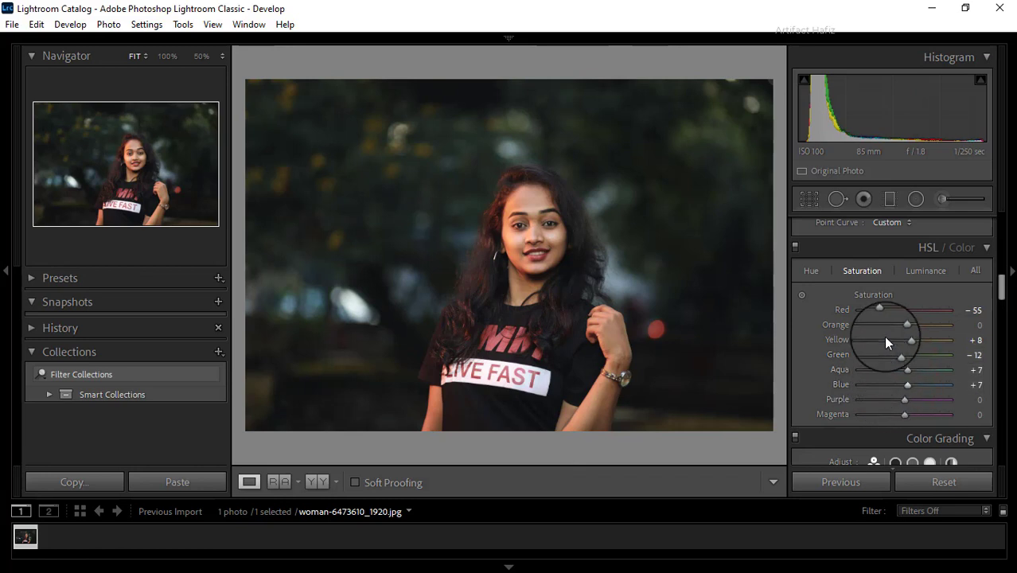
- Set the HSL luminance of Yellow to +18 and Green to +30, and shift the Aqua hue toward green
left_click(915, 271)
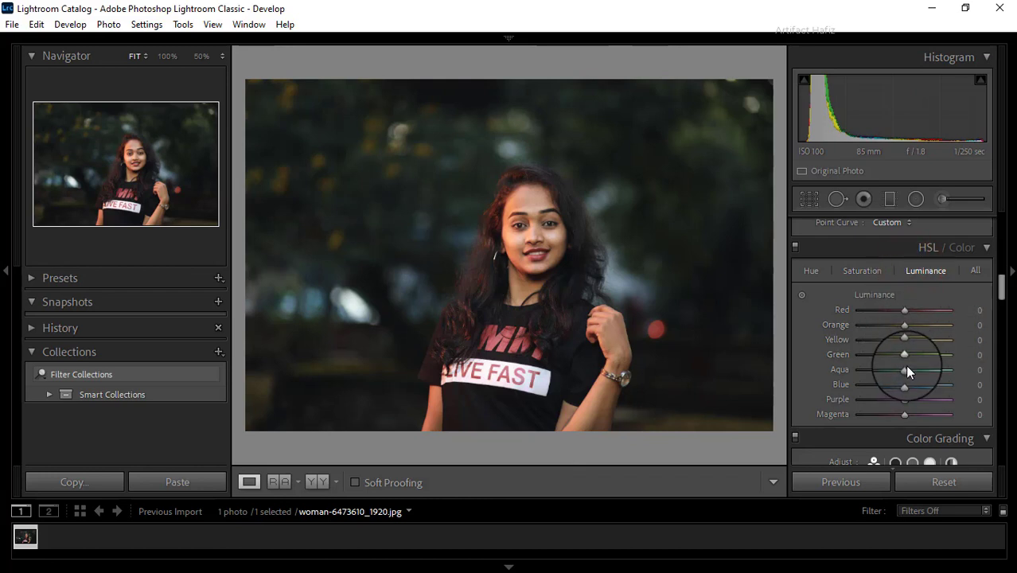
mouse_move(907, 355)
left_mouse_down()
mouse_move(925, 354)
mouse_move(899, 356)
mouse_move(918, 359)
mouse_move(910, 336)
mouse_move(930, 338)
mouse_move(909, 335)
mouse_move(921, 346)
mouse_move(913, 351)
left_mouse_up()
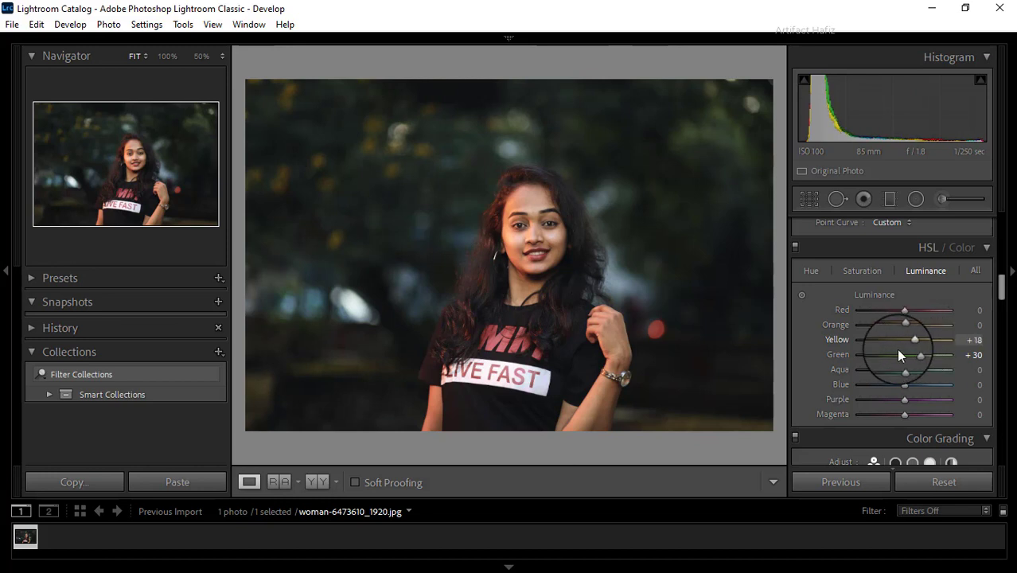
left_click(813, 270)
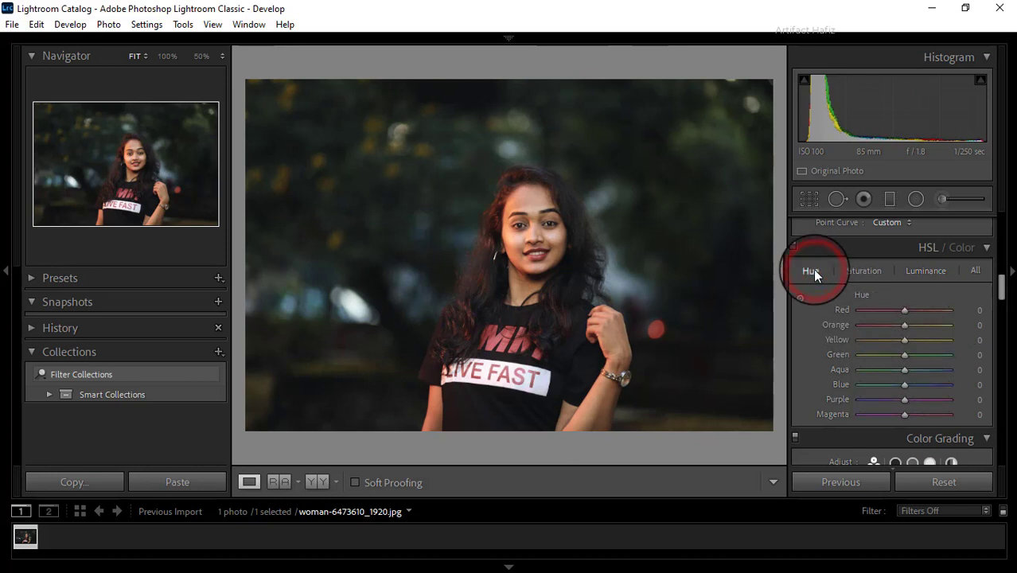
mouse_move(903, 370)
left_mouse_down()
mouse_move(856, 371)
mouse_move(844, 381)
mouse_move(885, 387)
mouse_move(858, 395)
mouse_move(851, 360)
mouse_move(815, 340)
mouse_move(802, 392)
mouse_move(836, 422)
mouse_move(865, 416)
mouse_move(822, 423)
mouse_move(840, 424)
left_mouse_up()
- Color grade the shadows with a blue-violet tint and the highlights with hue 103 and saturation 15
scroll(870, 365, "down", 5)
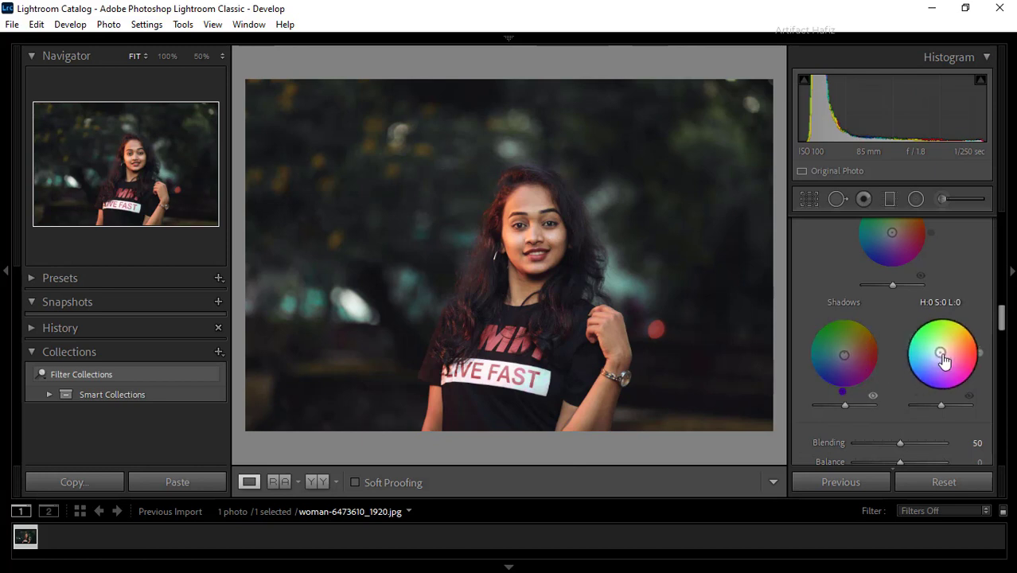
left_click_drag(939, 354, 939, 348)
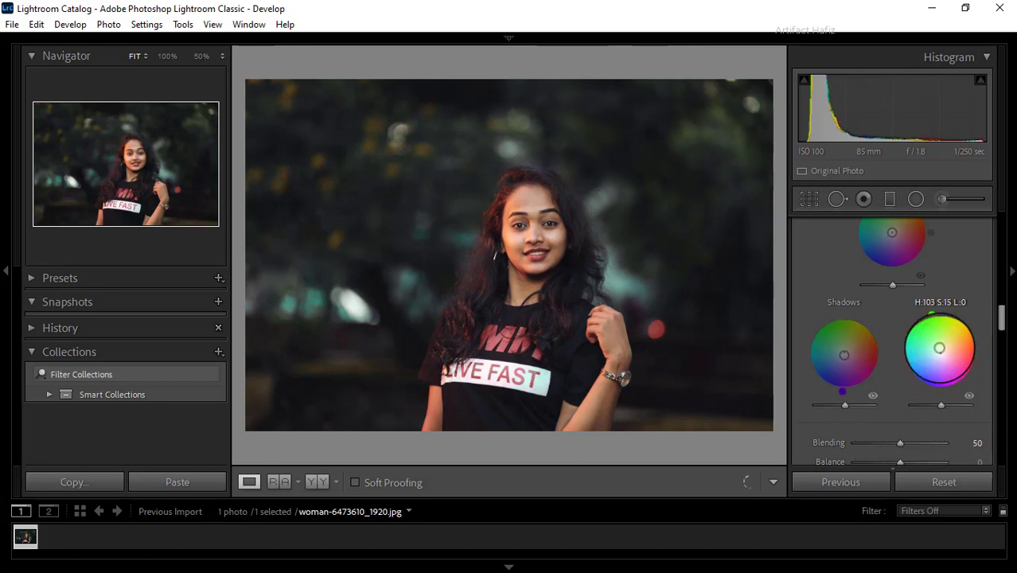
- Darken the photo's edges with a Highlight Priority post-crop vignette of amount -12
scroll(889, 324, "down", 3)
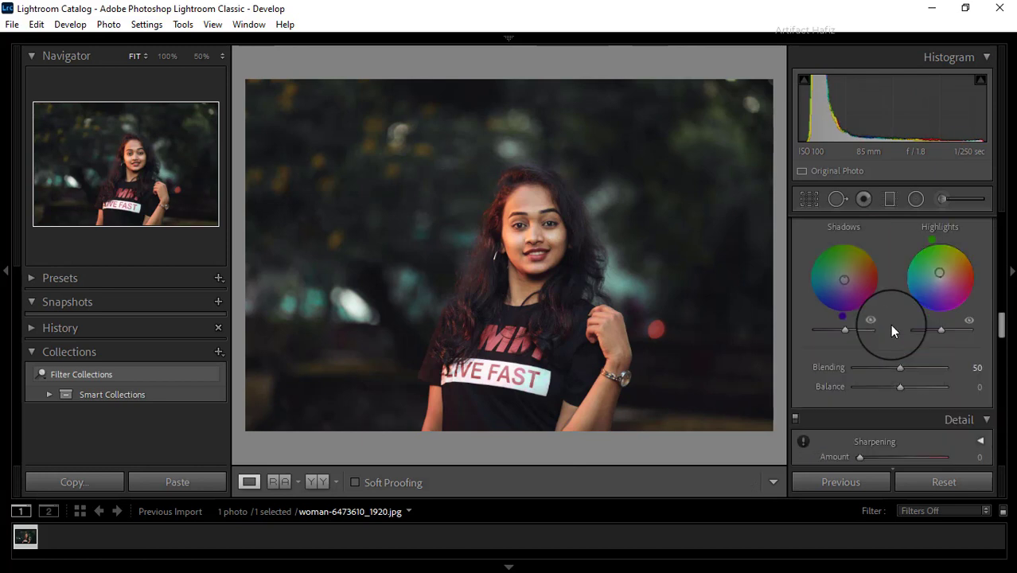
scroll(891, 319, "down", 3)
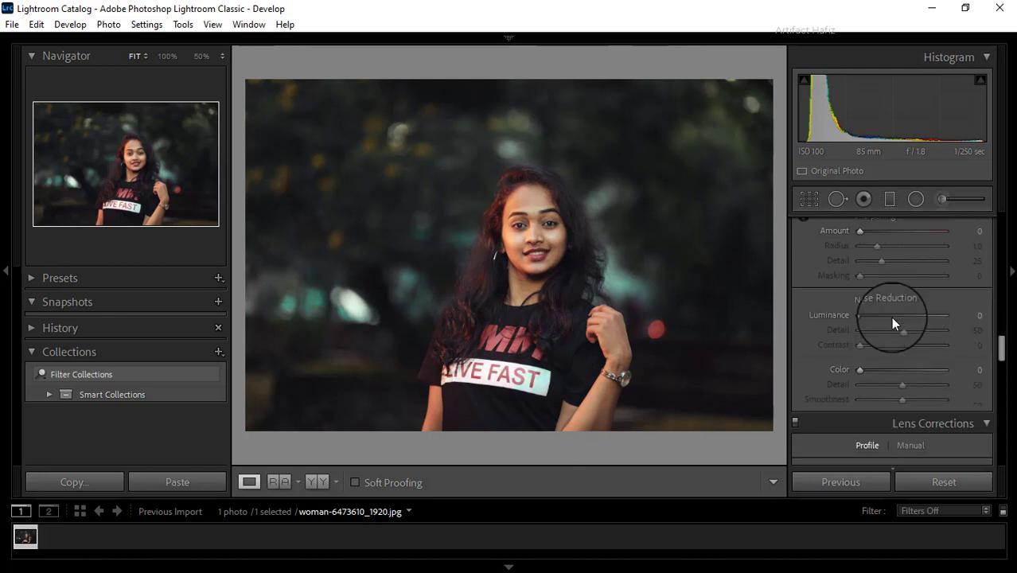
scroll(868, 360, "down", 5)
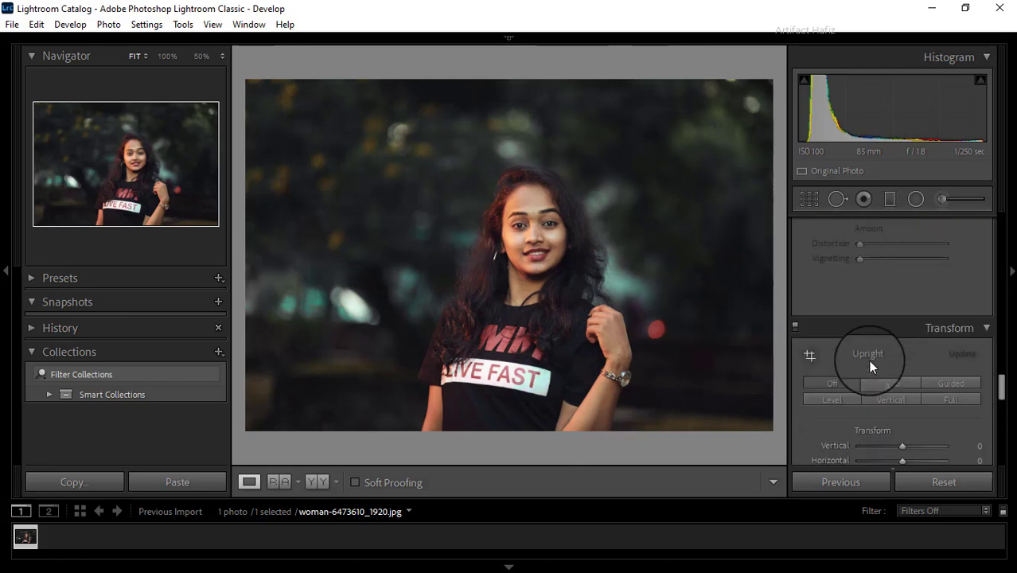
scroll(868, 360, "down", 3)
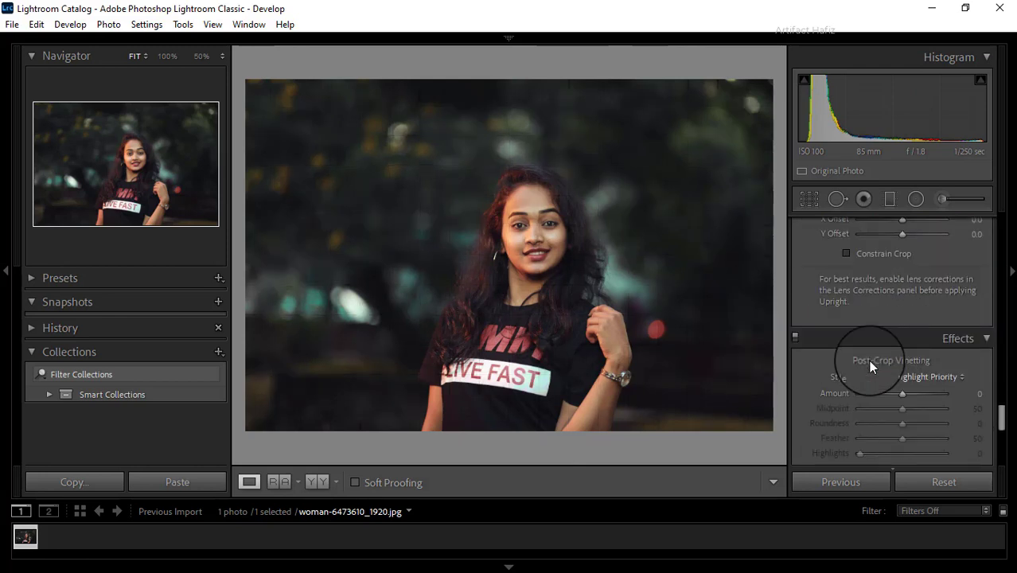
left_click_drag(903, 394, 898, 394)
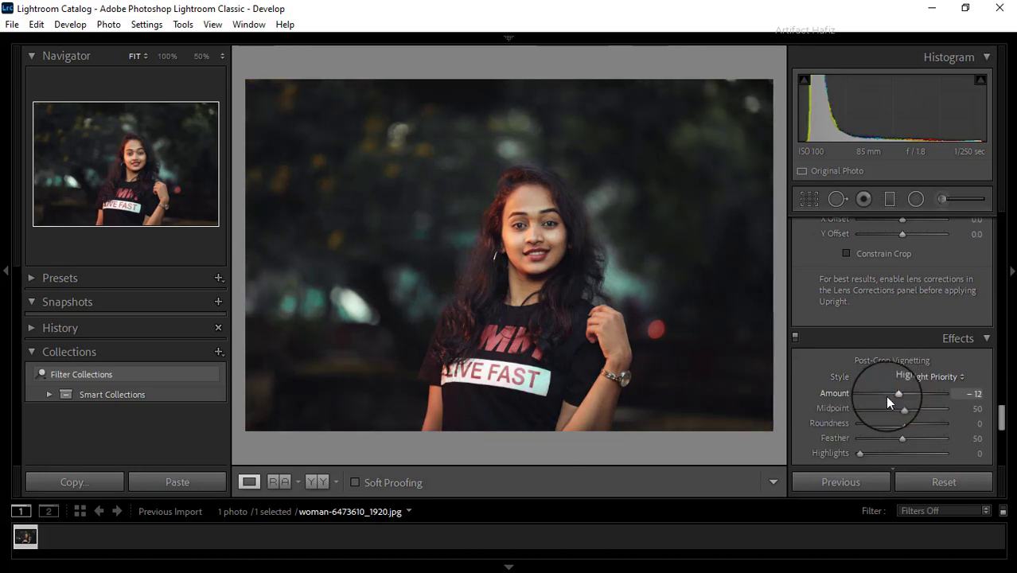
- In the camera calibration, set the saturation of the green primary to +7, the red primary to -9 and the blue primary to +7
scroll(871, 383, "down", 5)
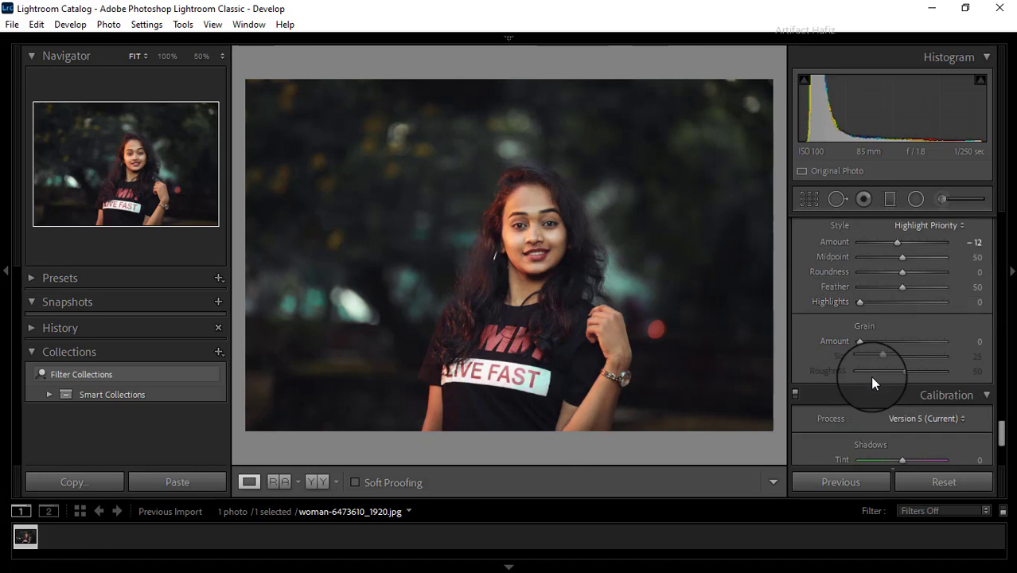
scroll(872, 377, "down", 3)
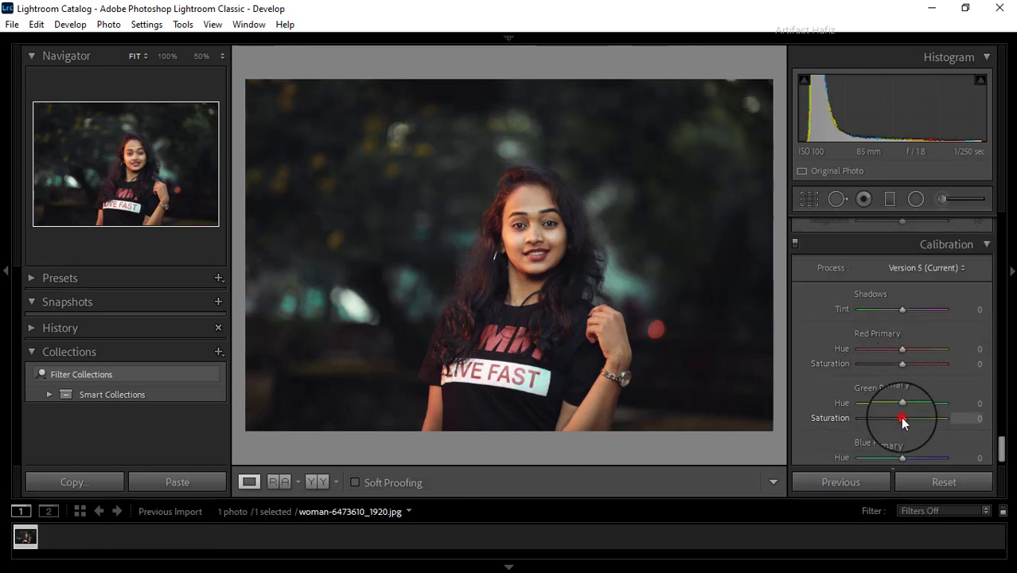
mouse_move(903, 418)
left_mouse_down()
mouse_move(880, 422)
mouse_move(907, 424)
left_mouse_up()
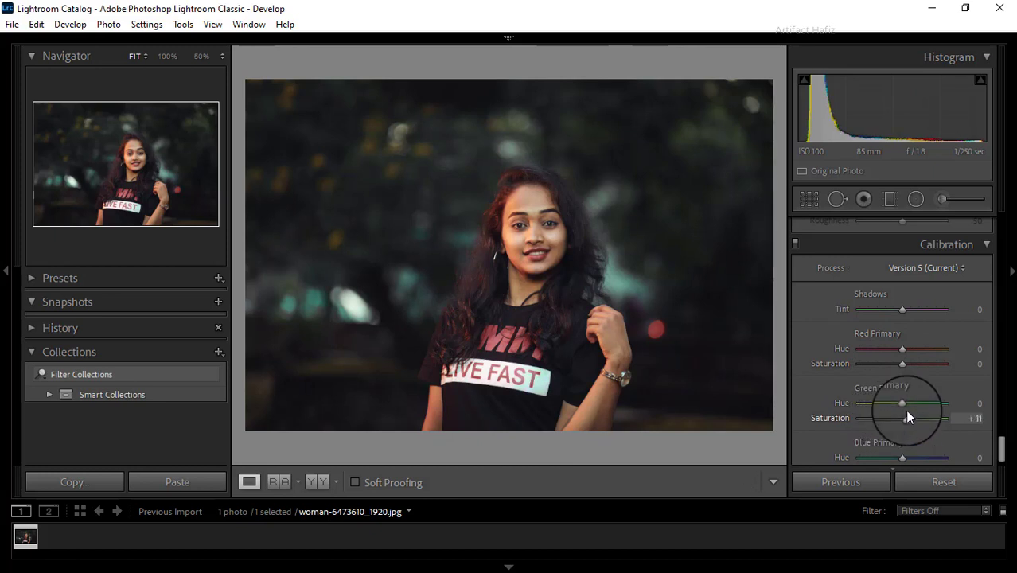
left_click(904, 418)
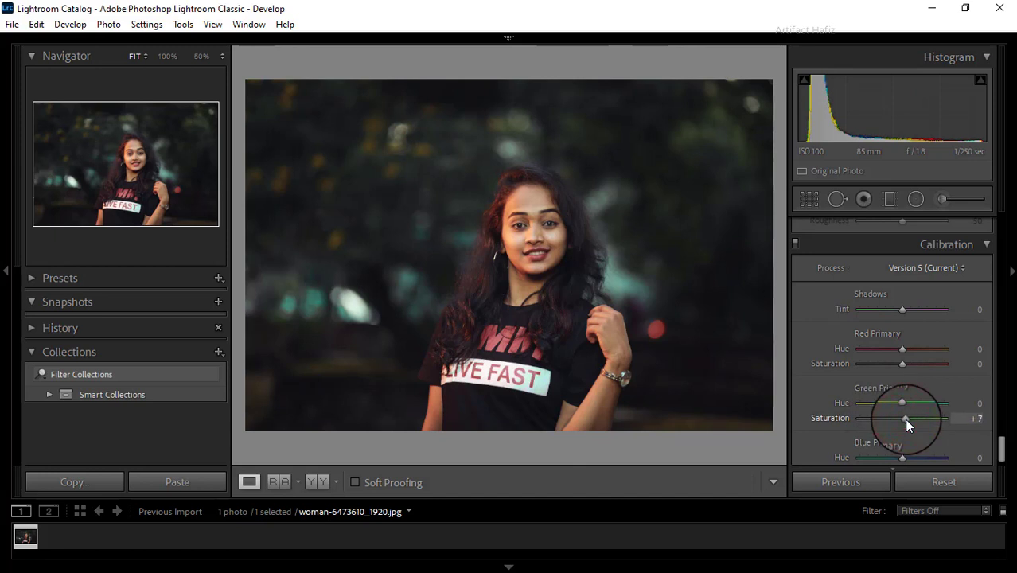
left_click_drag(905, 421, 904, 420)
left_click_drag(902, 361, 900, 364)
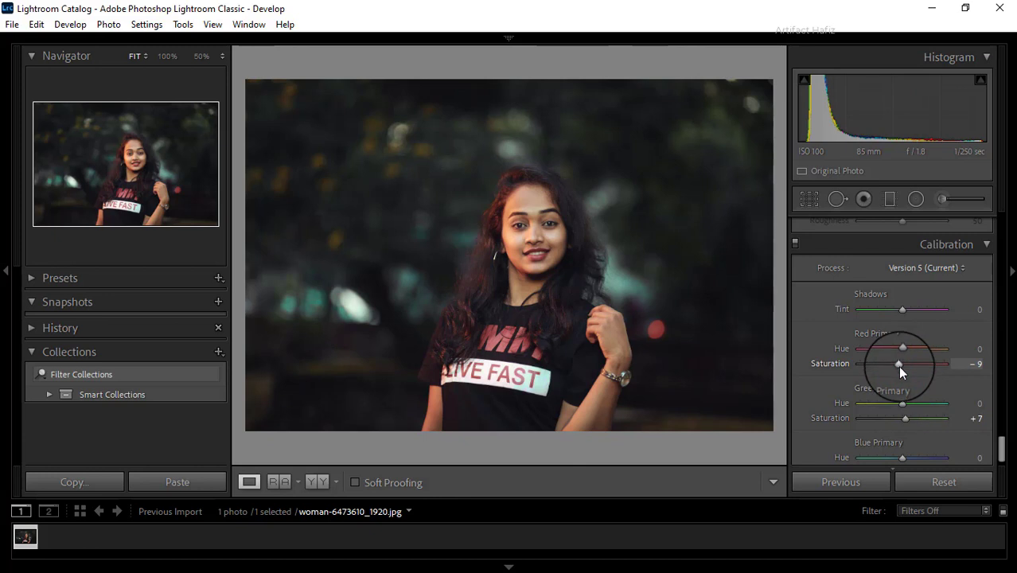
scroll(903, 388, "down", 1)
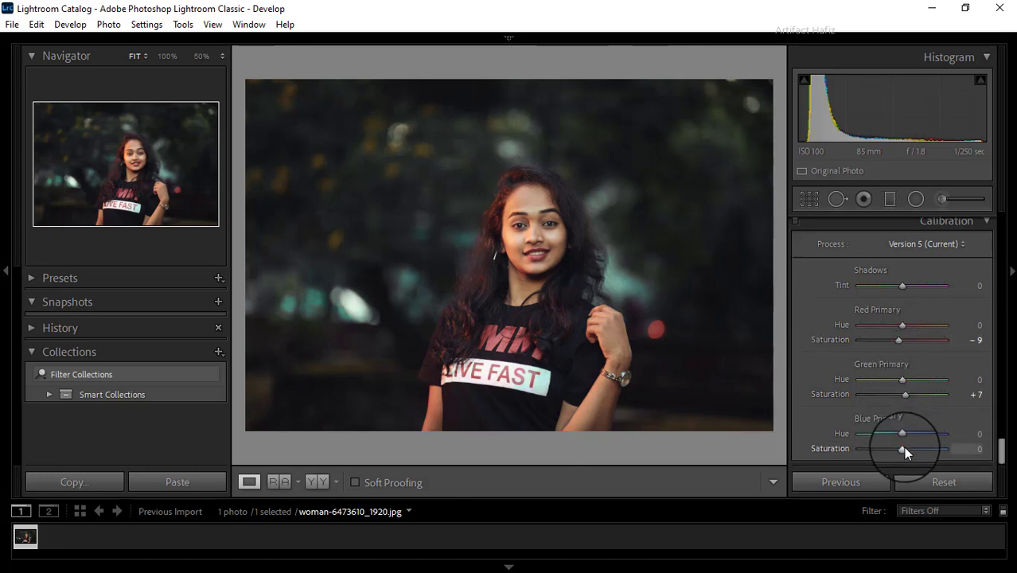
left_click_drag(903, 447, 907, 448)
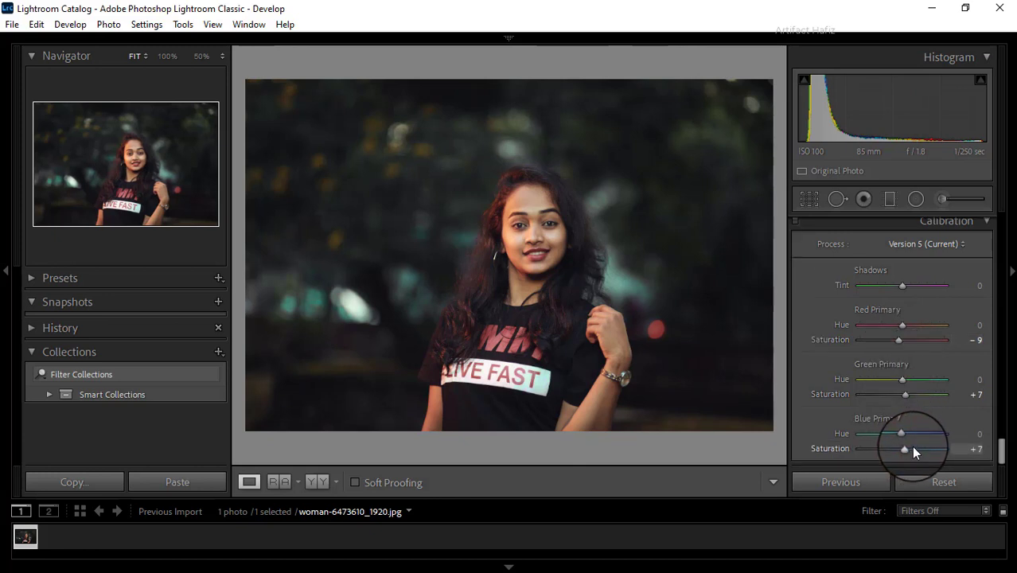